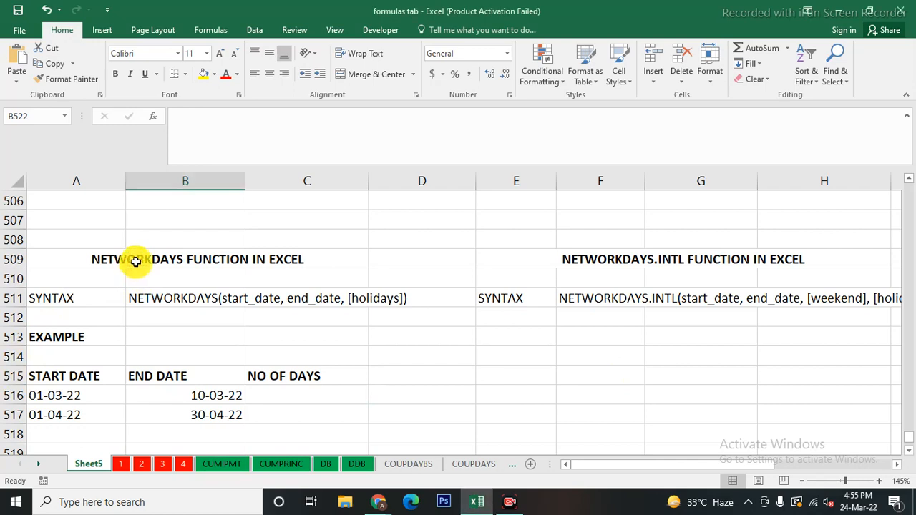
{"action": "left_click", "coordinate": [135, 262]}
{"action": "left_click", "coordinate": [636, 260]}
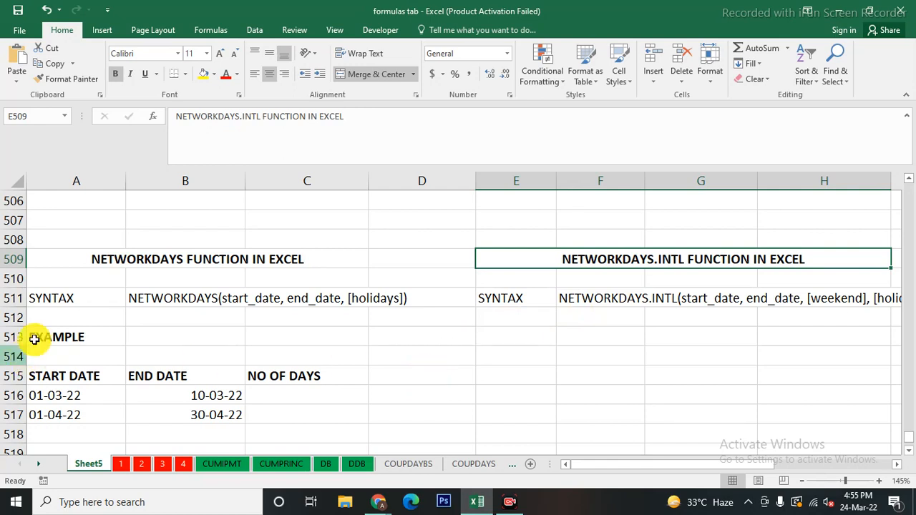
{"action": "left_click", "coordinate": [166, 300]}
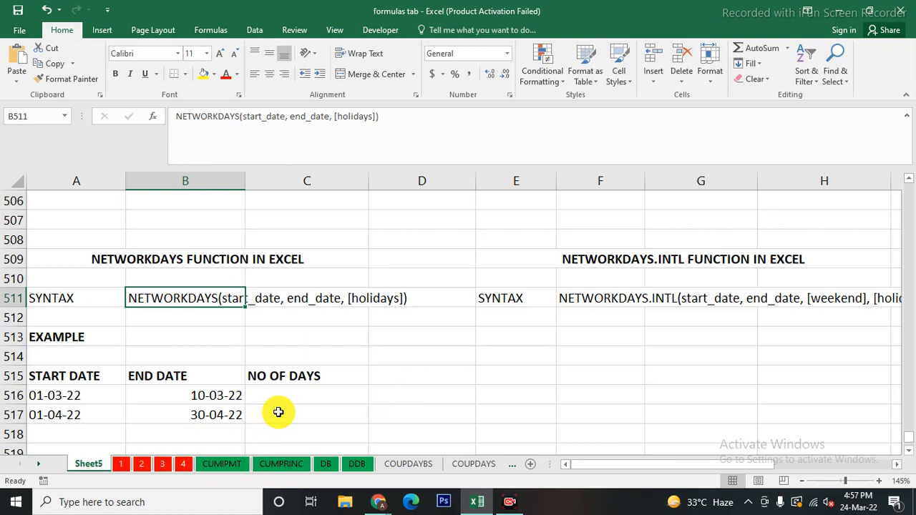
Enter =NETWORKDAYS(A516,B516) in C516 to count the working days between the first start and end dates.
{"action": "scroll", "coordinate": [280, 412], "scroll_direction": "down", "scroll_amount": 1}
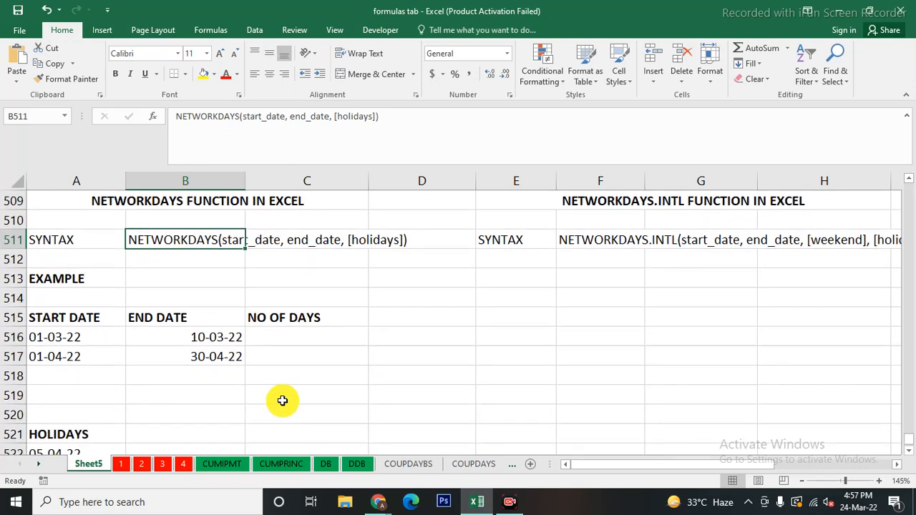
{"action": "left_click", "coordinate": [312, 334]}
{"action": "type", "text": "=W"}
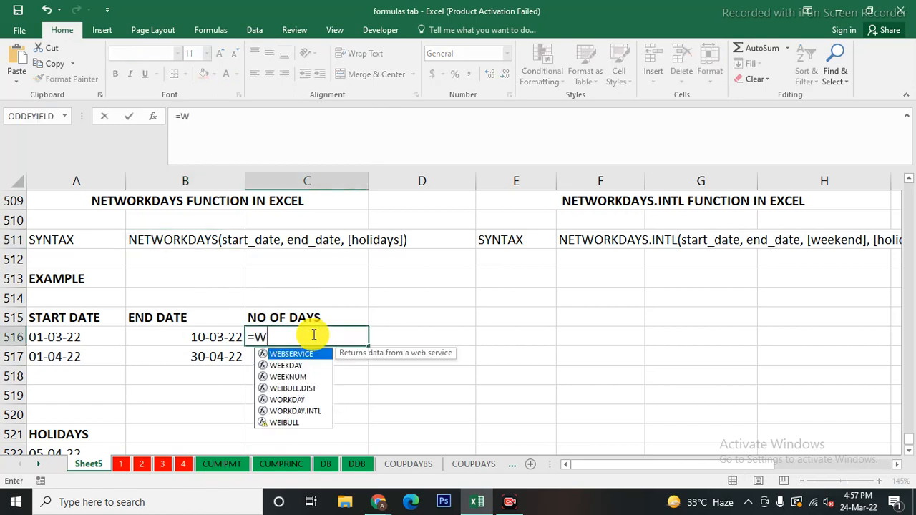
{"action": "key", "text": "BackSpace"}
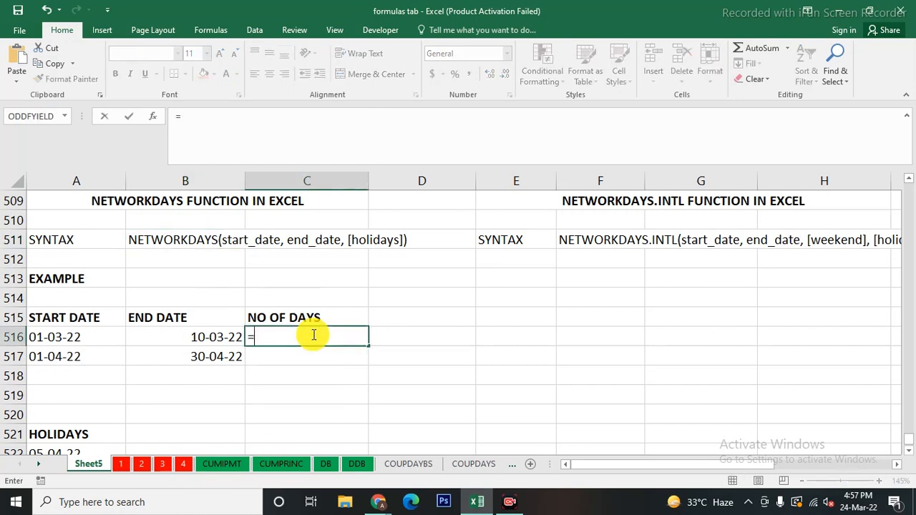
{"action": "type", "text": "NETW"}
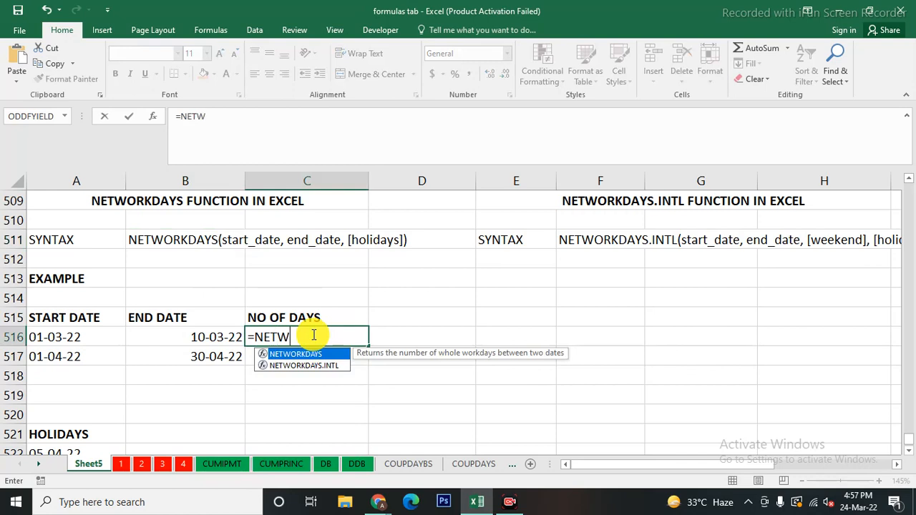
{"action": "double_click", "coordinate": [311, 356]}
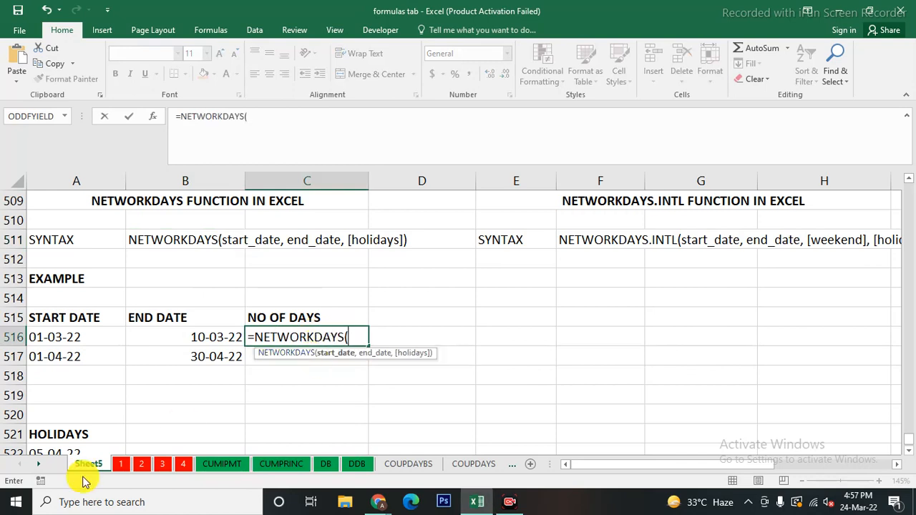
{"action": "left_click", "coordinate": [66, 336]}
{"action": "type", "text": ","}
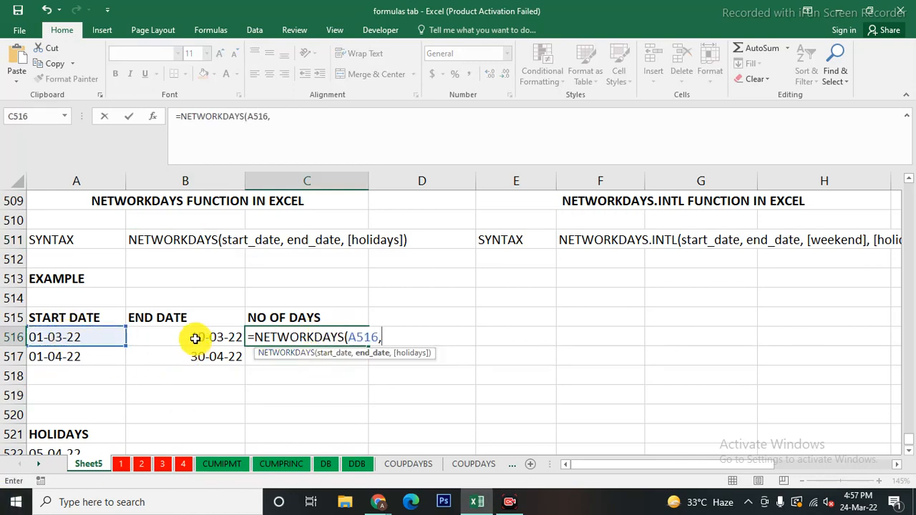
{"action": "left_click", "coordinate": [189, 338]}
{"action": "type", "text": ")"}
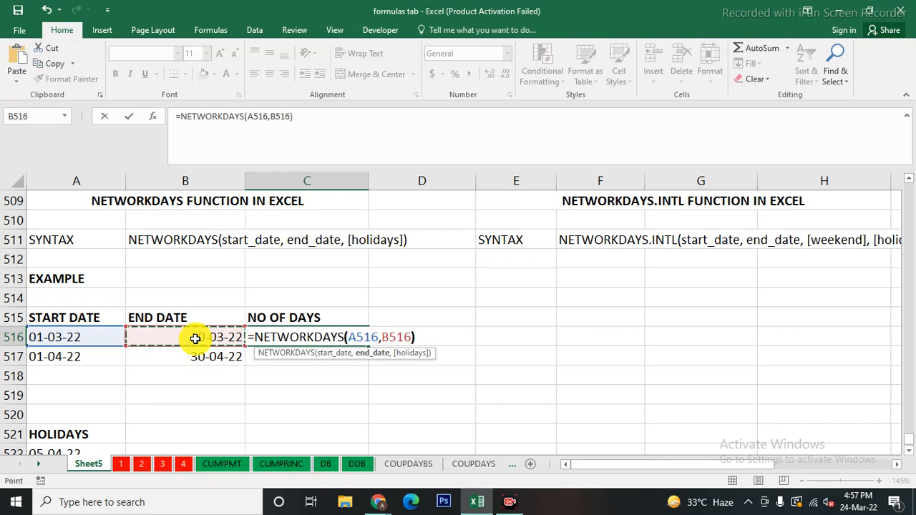
{"action": "key", "text": "Return"}
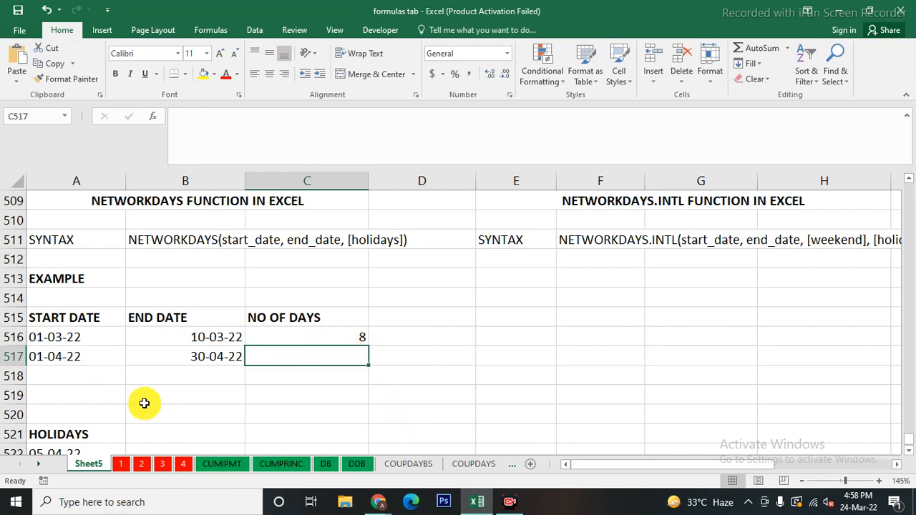
Enter =NETWORKDAYS(A517,B517,A522:A523) in C517 to count the second row's working days, excluding the listed holidays.
{"action": "scroll", "coordinate": [270, 385], "scroll_direction": "down", "scroll_amount": 1}
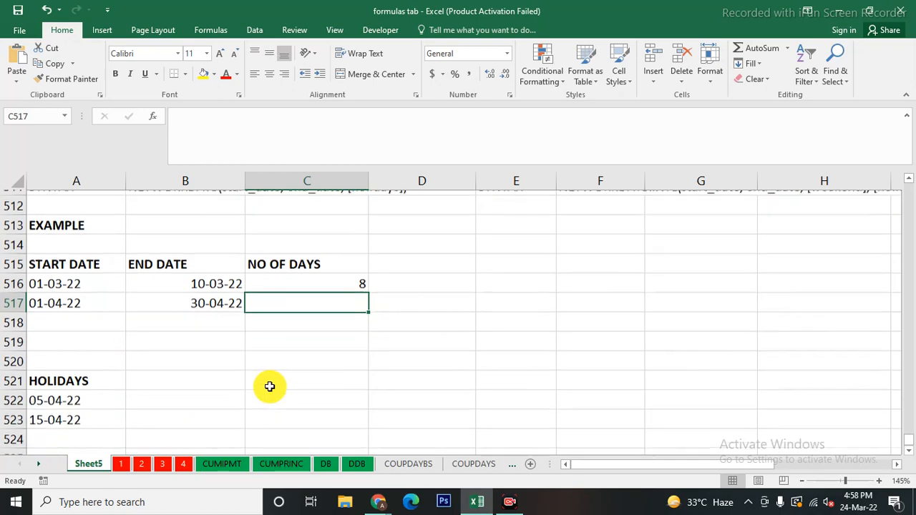
{"action": "scroll", "coordinate": [281, 383], "scroll_direction": "up", "scroll_amount": 2}
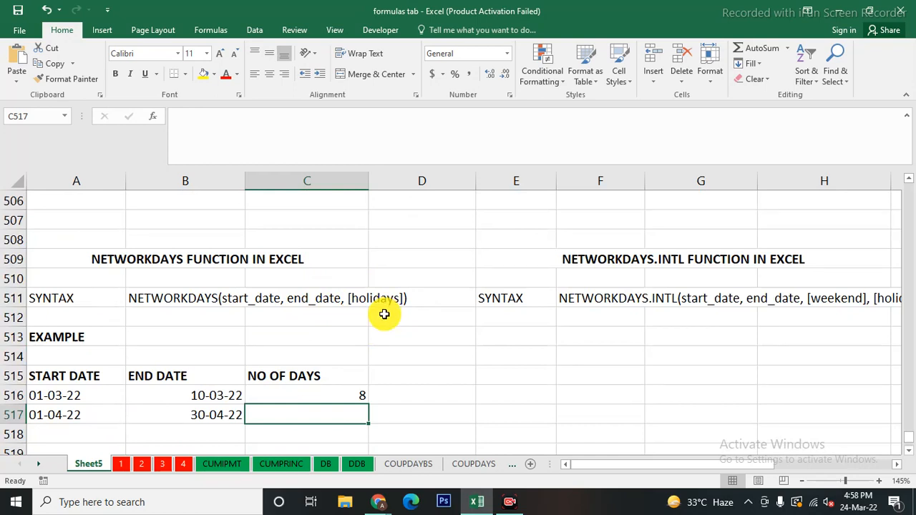
{"action": "scroll", "coordinate": [390, 378], "scroll_direction": "down", "scroll_amount": 2}
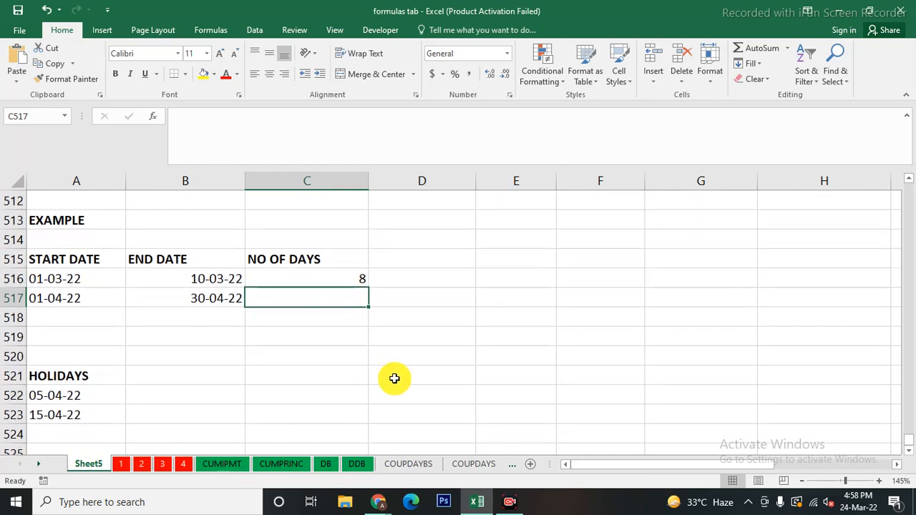
{"action": "type", "text": "=N"}
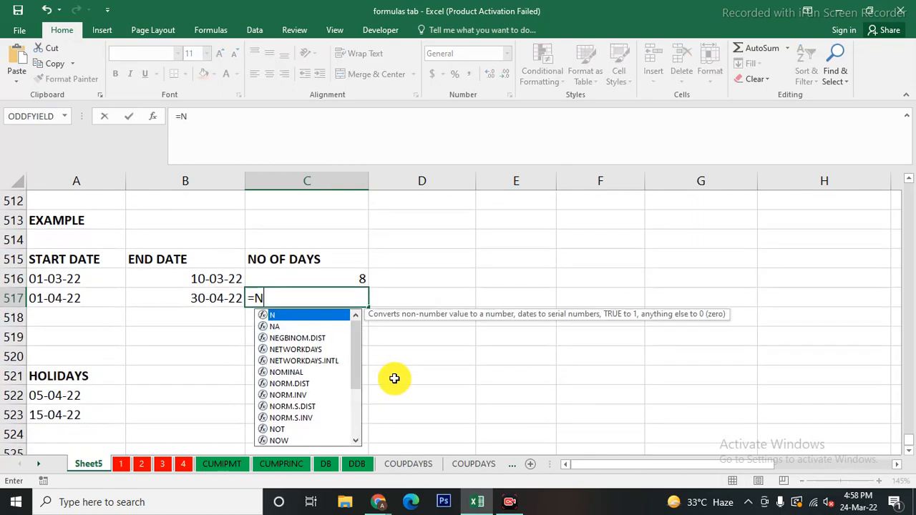
{"action": "type", "text": "ETWORKD"}
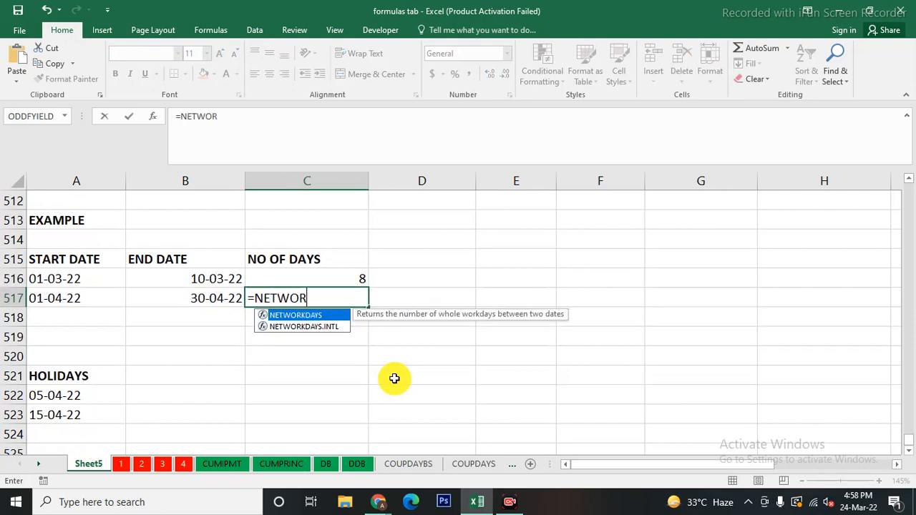
{"action": "double_click", "coordinate": [297, 316]}
{"action": "left_click", "coordinate": [92, 298]}
{"action": "type", "text": ","}
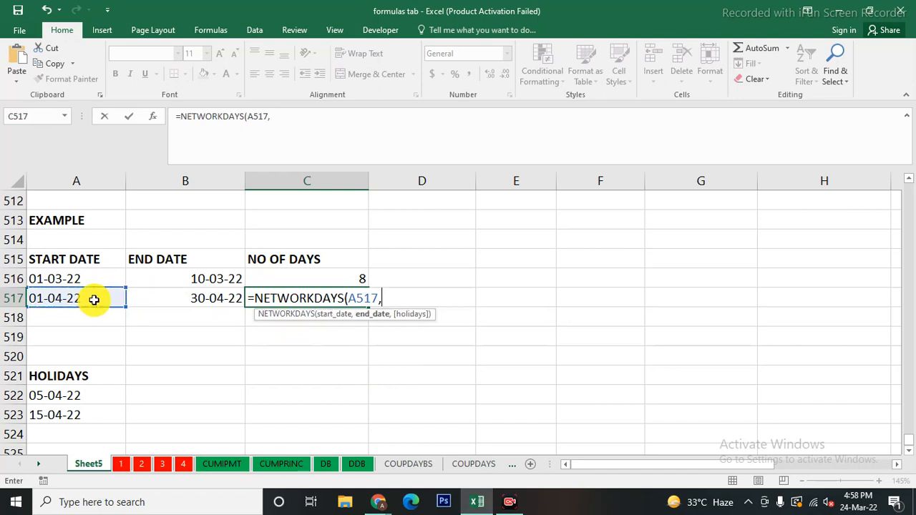
{"action": "left_click", "coordinate": [184, 301]}
{"action": "type", "text": ","}
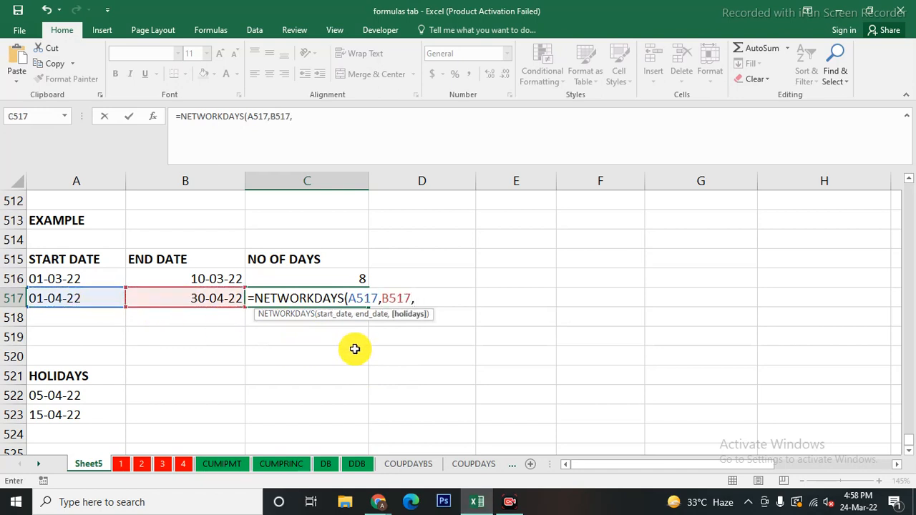
{"action": "left_click_drag", "start_coordinate": [45, 395], "coordinate": [51, 417]}
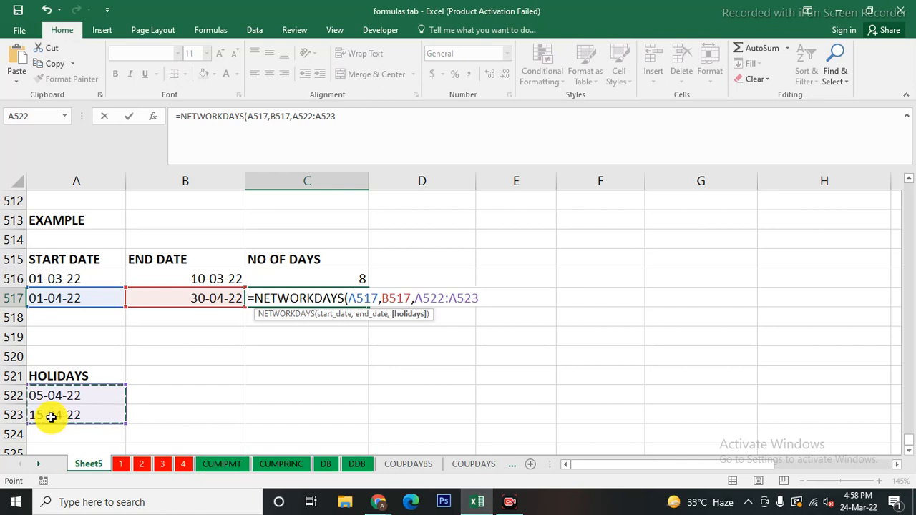
{"action": "type", "text": ")"}
{"action": "key", "text": "Return"}
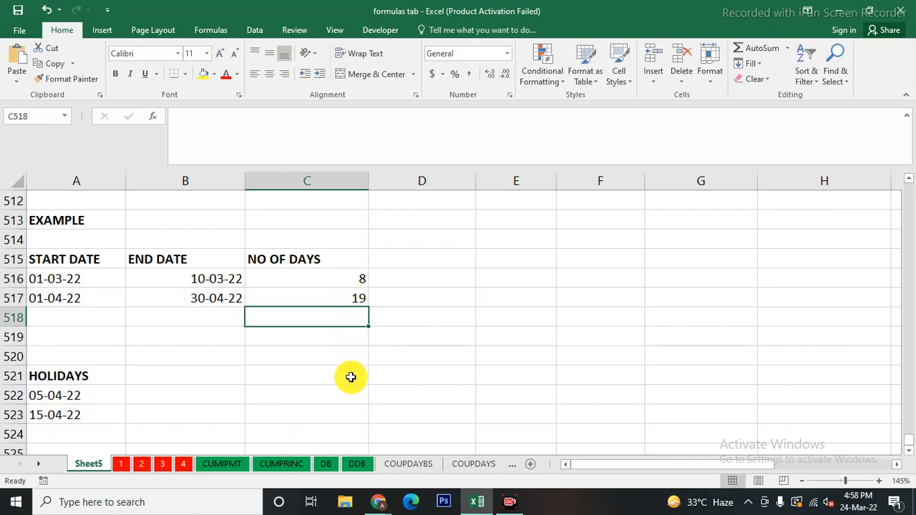
Copy the start and end date table in A515:B517 to E514, under the NETWORKDAYS.INTL syntax.
{"action": "scroll", "coordinate": [352, 379], "scroll_direction": "up", "scroll_amount": 1}
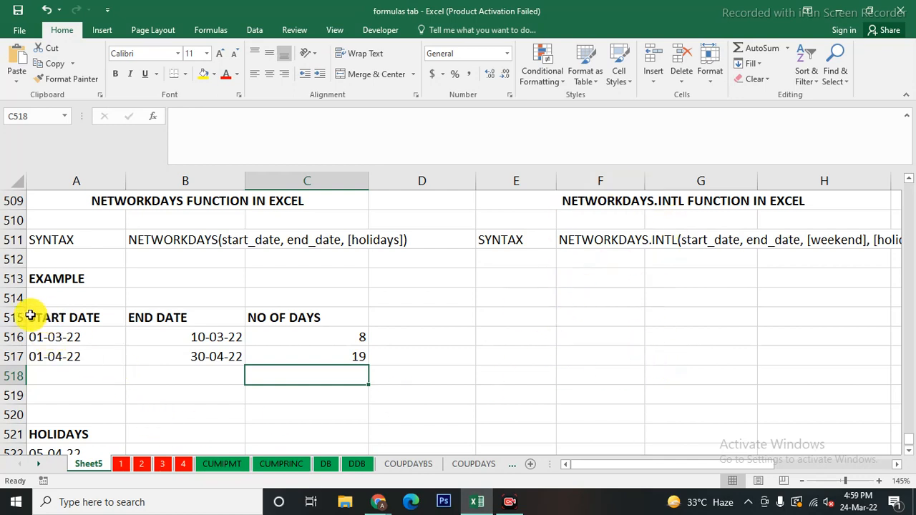
{"action": "left_click_drag", "start_coordinate": [28, 322], "coordinate": [168, 356]}
{"action": "key", "text": "ctrl+c"}
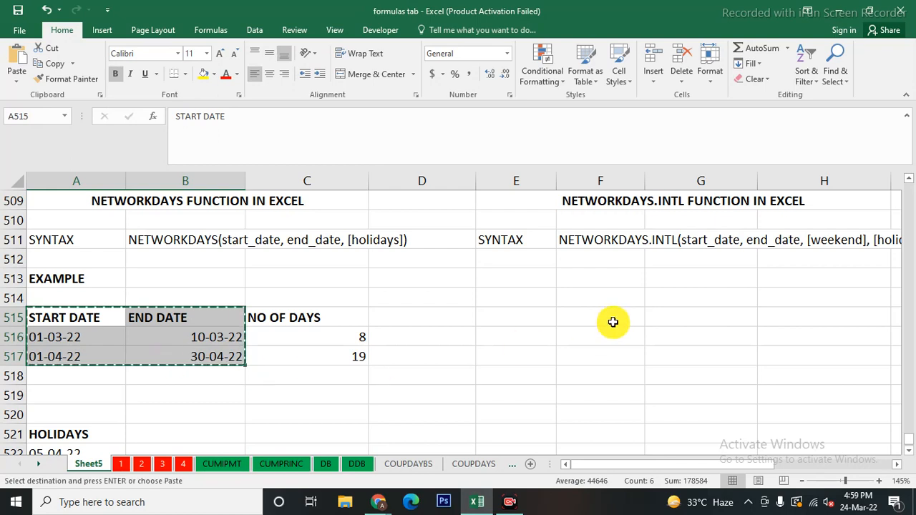
{"action": "left_click", "coordinate": [536, 297]}
{"action": "key", "text": "ctrl+v"}
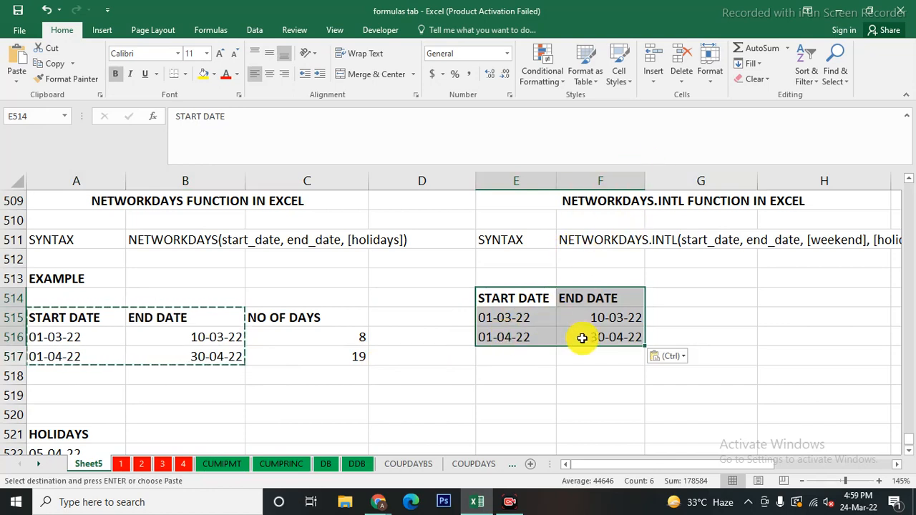
Enter =NETWORKDAYS.INTL(E515,F515,11) in G515 to count the working days with Sunday as the only weekend day.
{"action": "left_click", "coordinate": [733, 314]}
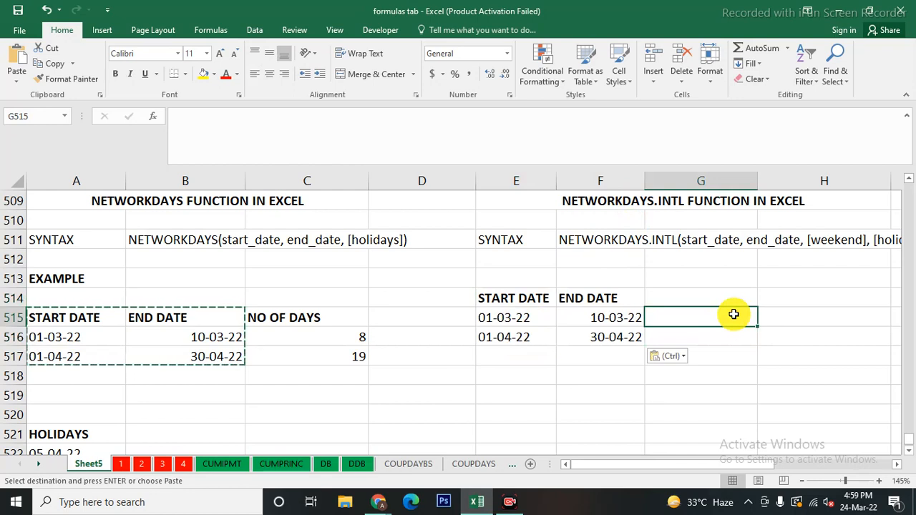
{"action": "type", "text": "="}
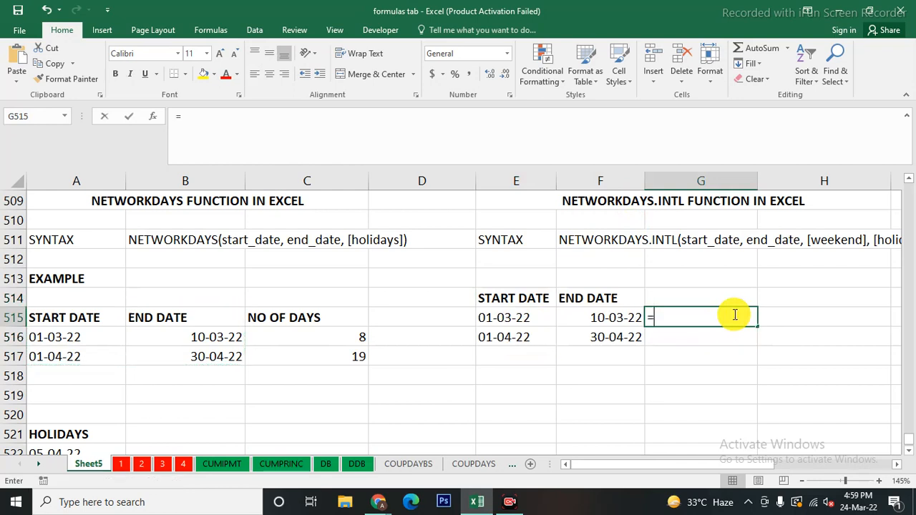
{"action": "type", "text": "NET"}
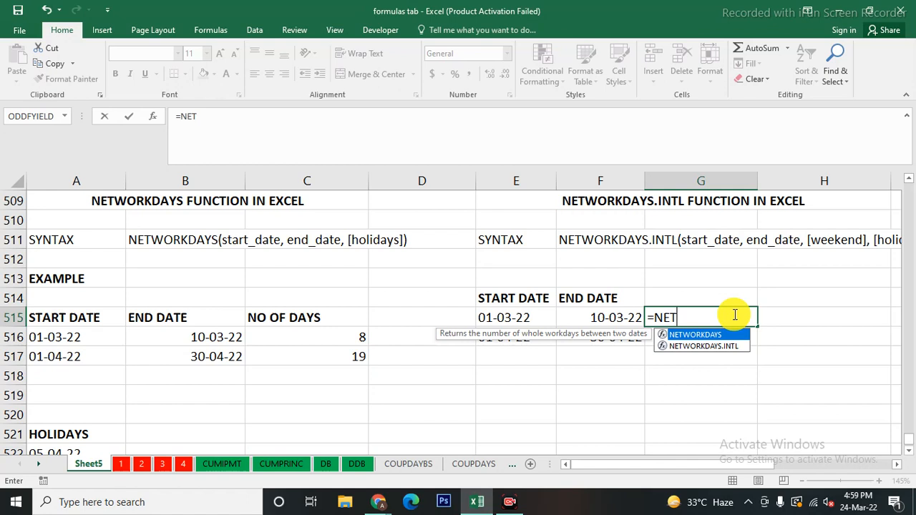
{"action": "double_click", "coordinate": [717, 347]}
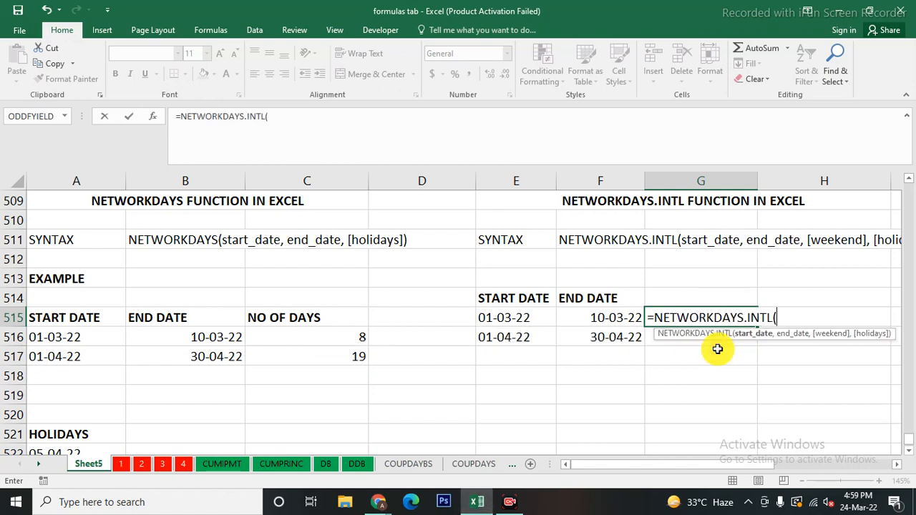
{"action": "left_click", "coordinate": [515, 315]}
{"action": "type", "text": ","}
{"action": "left_click", "coordinate": [615, 317]}
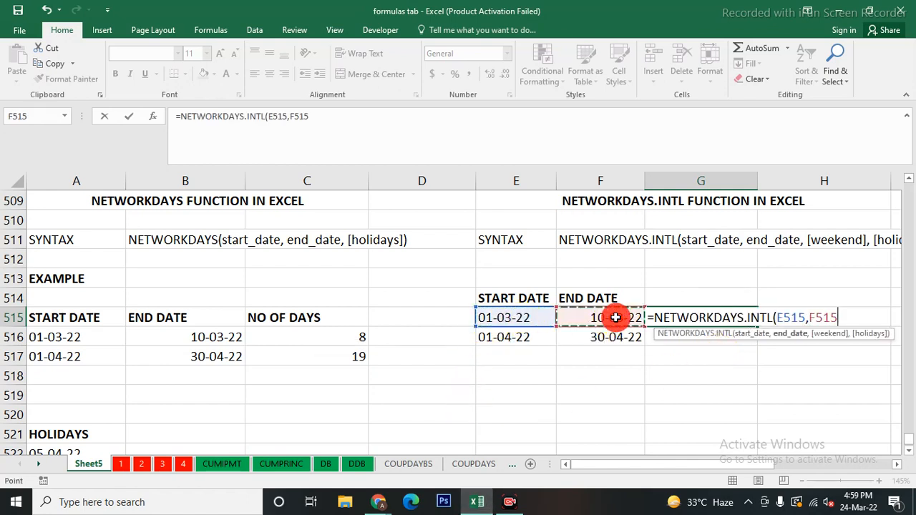
{"action": "type", "text": ","}
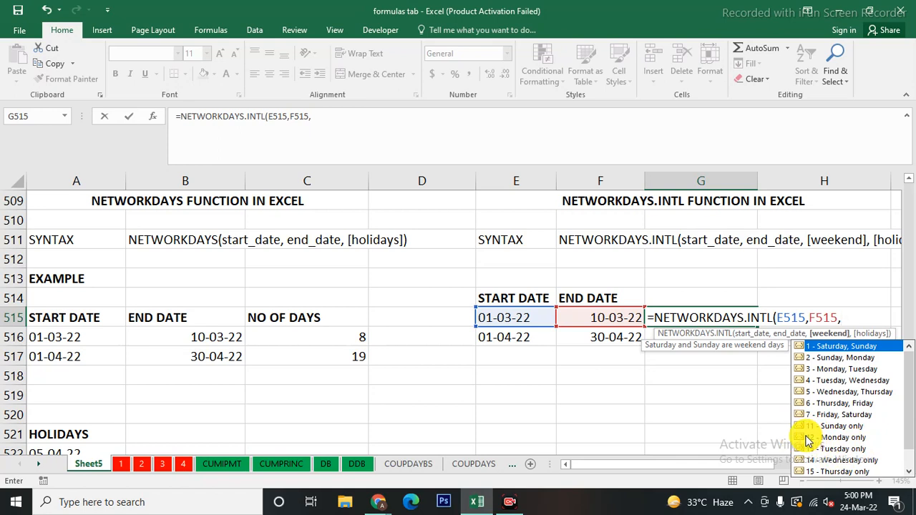
{"action": "type", "text": "11)"}
{"action": "key", "text": "Return"}
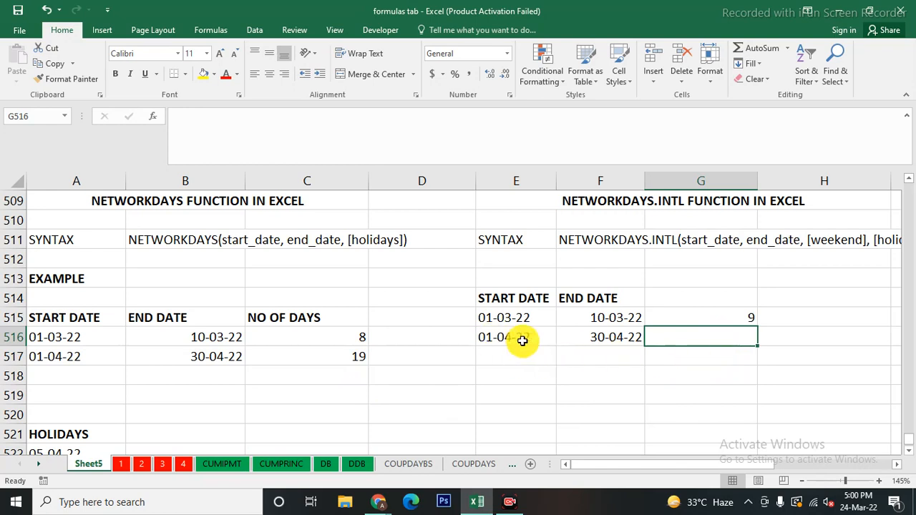
Start a NETWORKDAYS.INTL formula in G516 for the second pair of dates.
{"action": "type", "text": "=NE"}
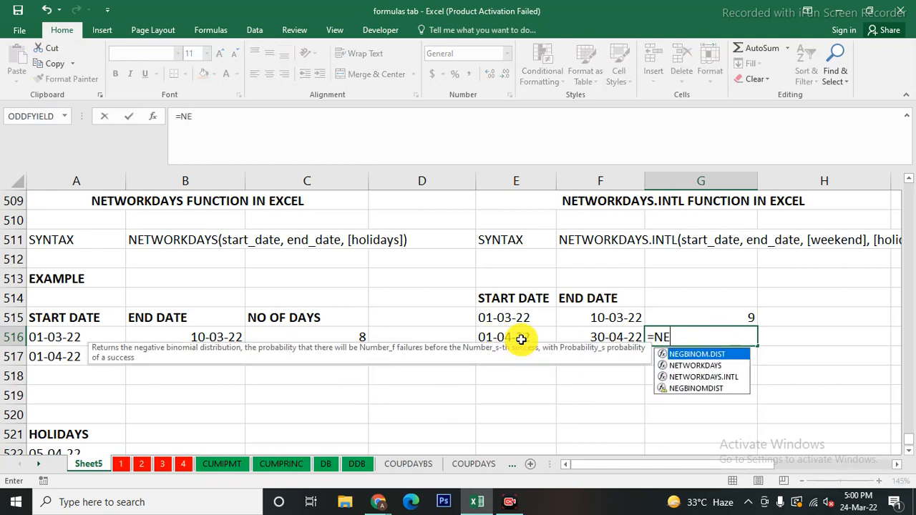
{"action": "double_click", "coordinate": [704, 377]}
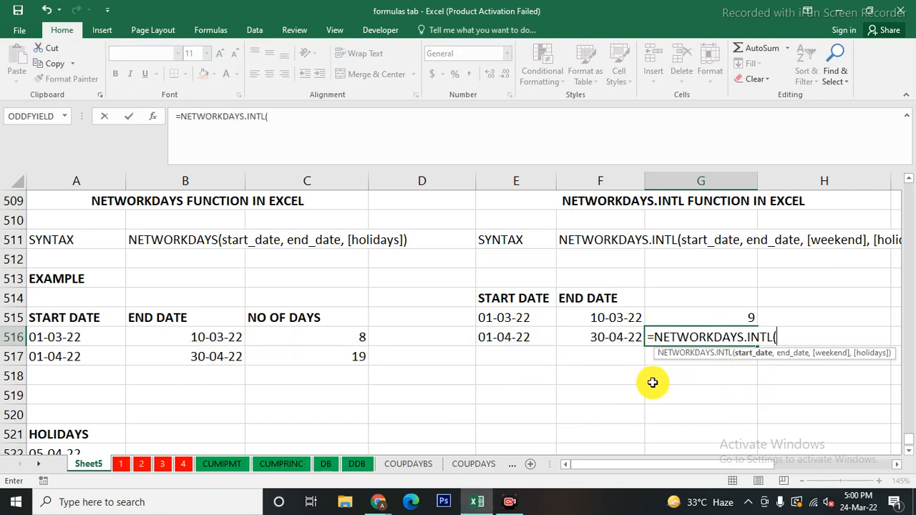
{"action": "left_click", "coordinate": [489, 337]}
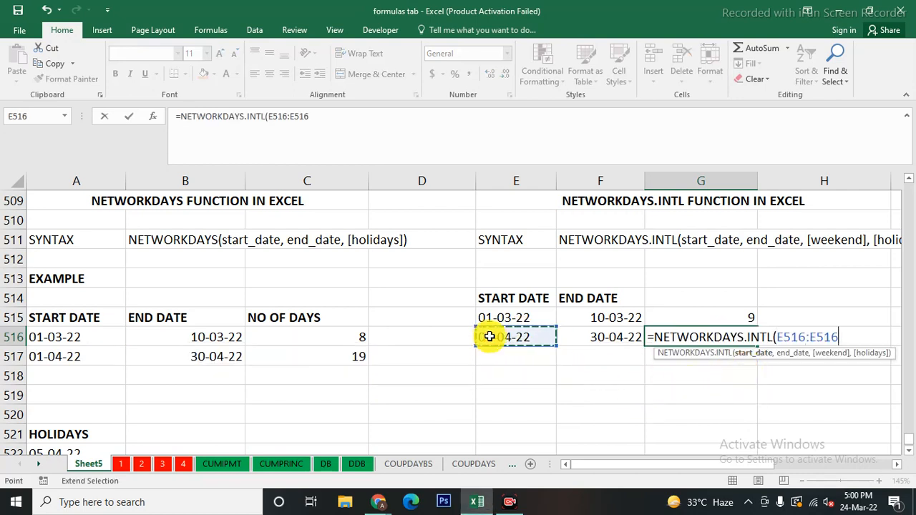
{"action": "left_click_drag", "start_coordinate": [488, 338], "coordinate": [620, 337]}
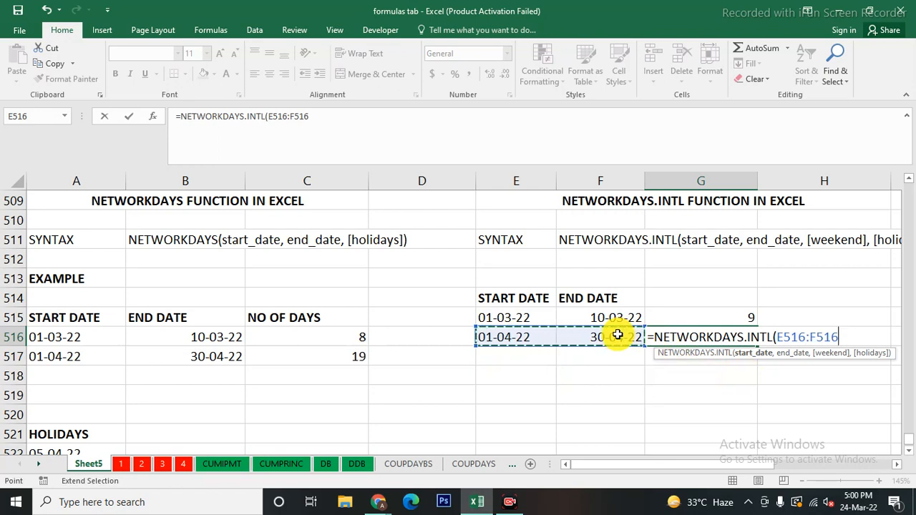
{"action": "key", "text": "BackSpace"}
{"action": "key", "text": "BackSpace"}
{"action": "key", "text": "BackSpace"}
{"action": "key", "text": "BackSpace"}
{"action": "key", "text": "BackSpace"}
{"action": "key", "text": "BackSpace"}
{"action": "key", "text": "BackSpace"}
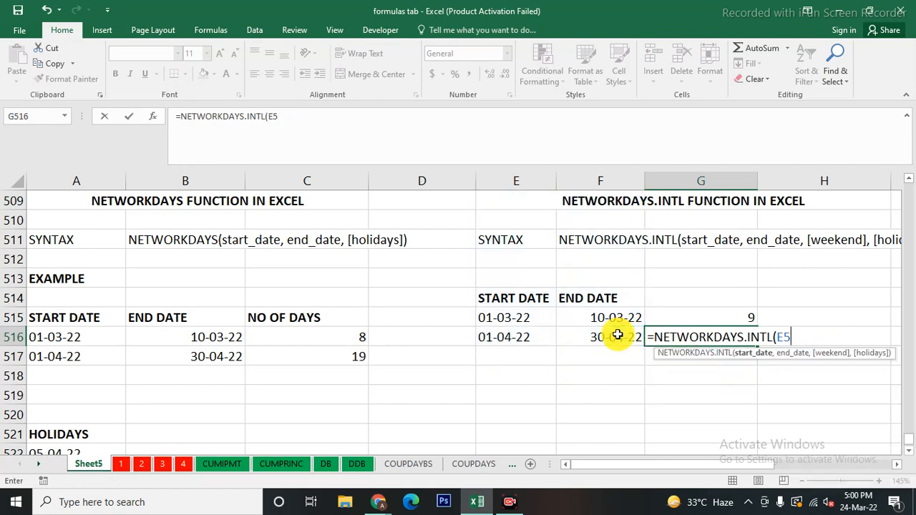
{"action": "key", "text": "BackSpace"}
{"action": "key", "text": "BackSpace"}
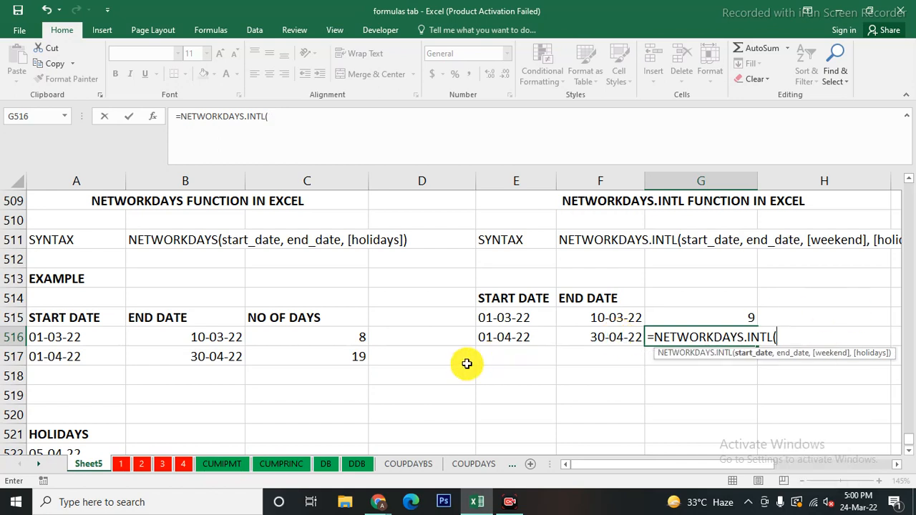
Complete the G516 formula as =NETWORKDAYS.INTL(E516,F516,11,A522:A523), counting working days with Sunday-only weekends and excluding the listed holidays.
{"action": "left_click", "coordinate": [484, 336]}
{"action": "type", "text": ","}
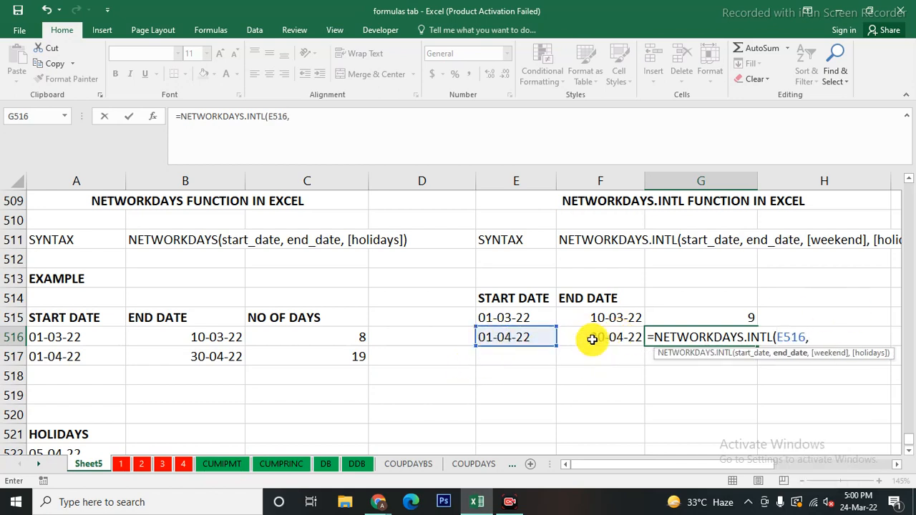
{"action": "left_click", "coordinate": [593, 339]}
{"action": "type", "text": ","}
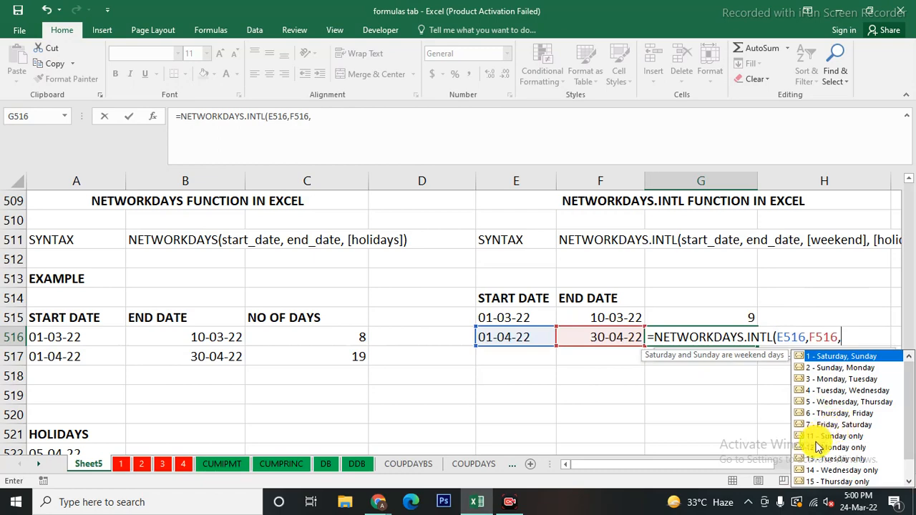
{"action": "type", "text": "11,"}
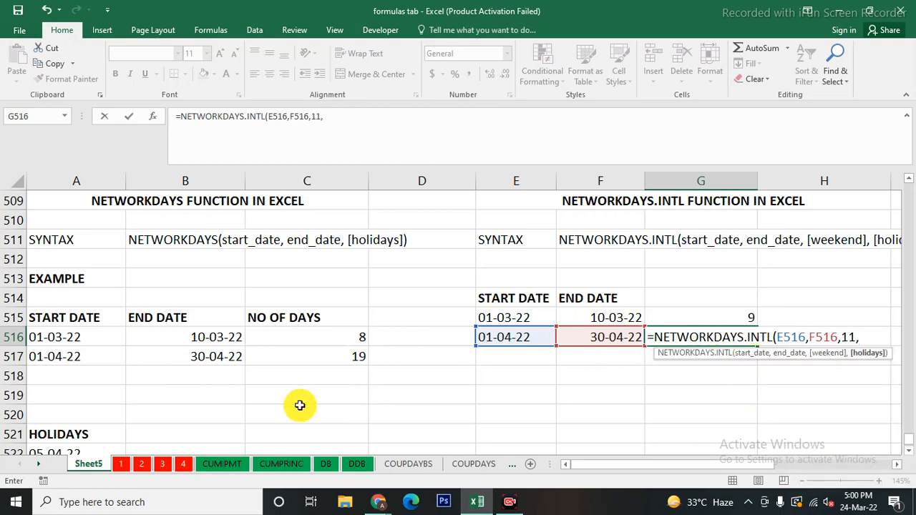
{"action": "scroll", "coordinate": [300, 406], "scroll_direction": "down", "scroll_amount": 2}
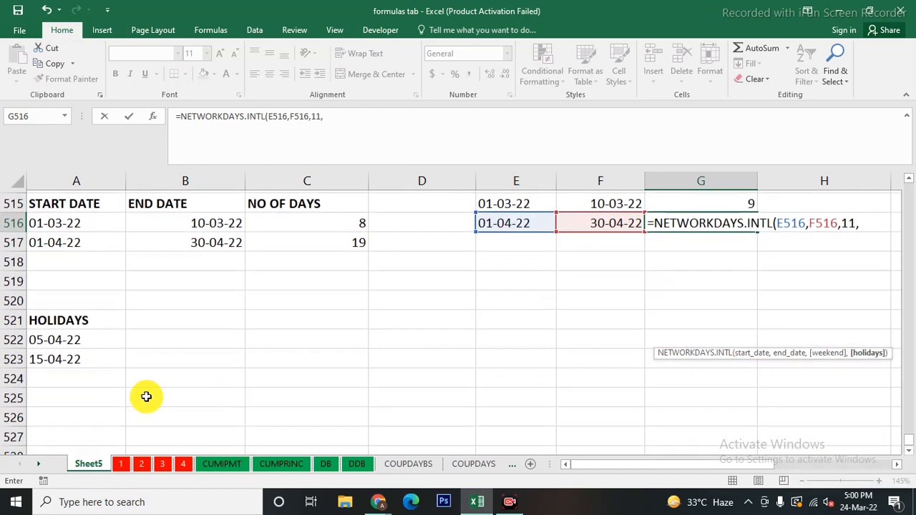
{"action": "left_click_drag", "start_coordinate": [76, 340], "coordinate": [76, 360]}
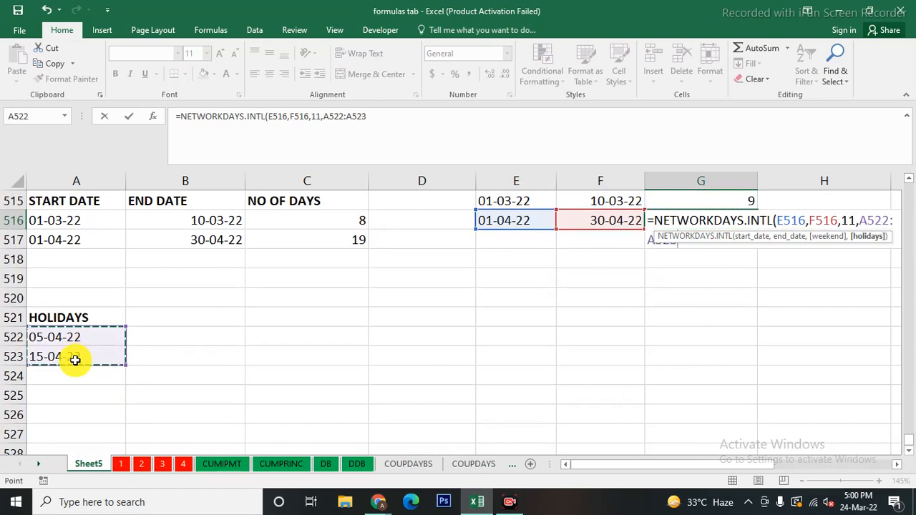
{"action": "type", "text": ")"}
{"action": "key", "text": "Return"}
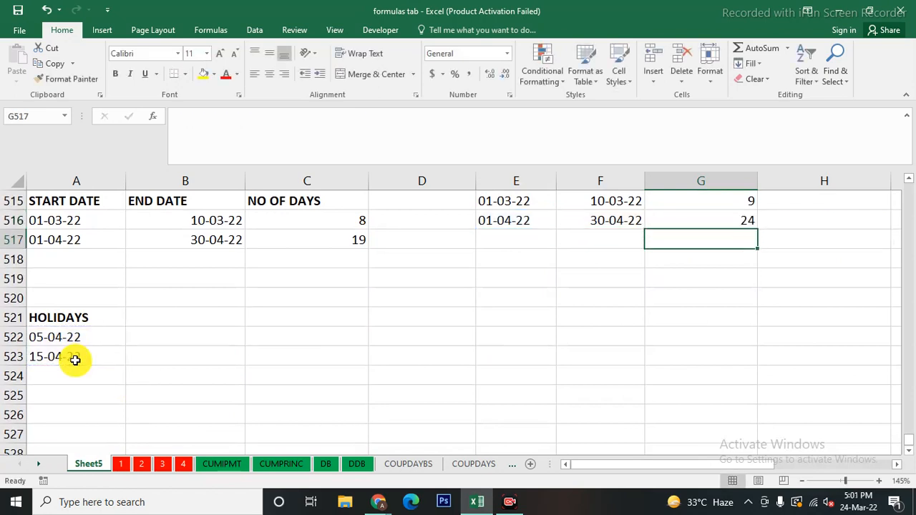
{"action": "scroll", "coordinate": [473, 411], "scroll_direction": "up", "scroll_amount": 1}
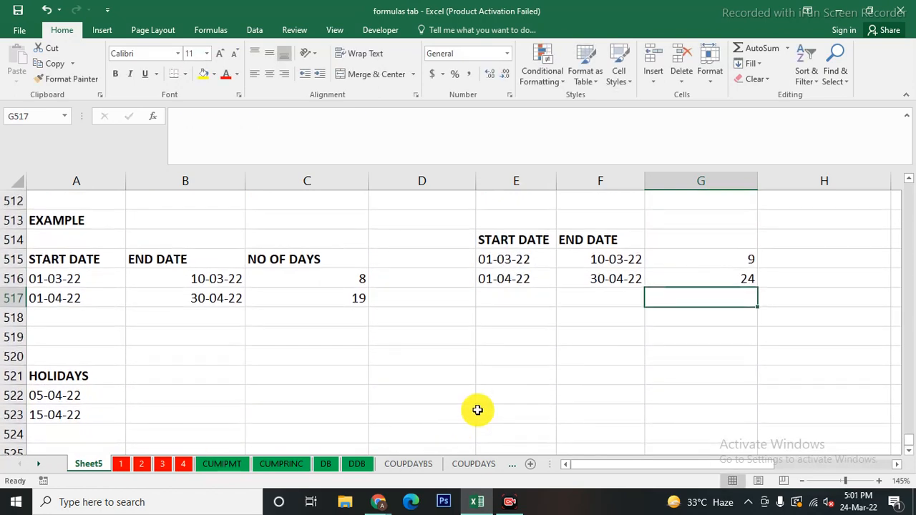
{"action": "left_click", "coordinate": [703, 278]}
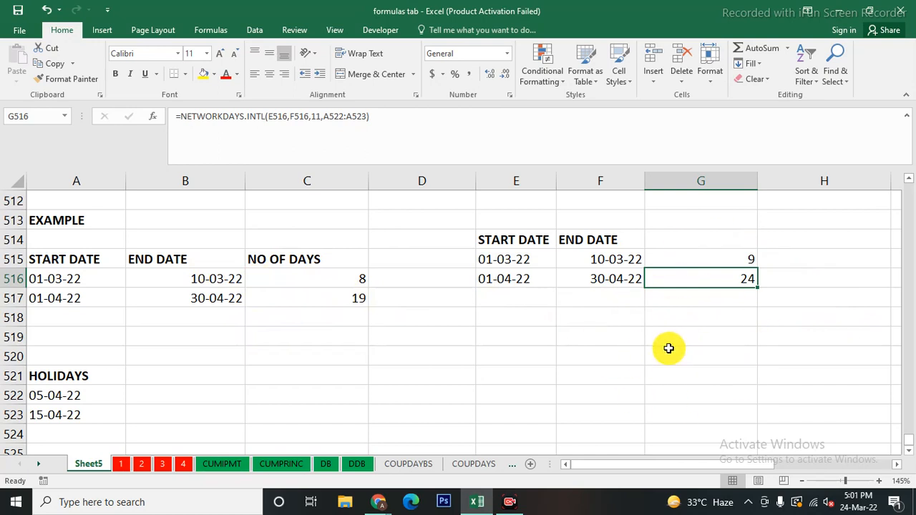
{"action": "scroll", "coordinate": [667, 348], "scroll_direction": "up", "scroll_amount": 1}
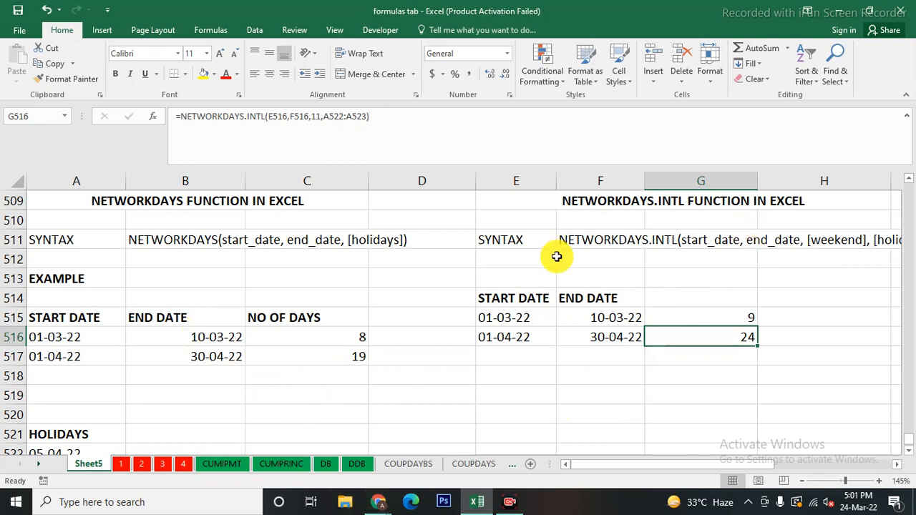
Start a NETWORKDAYS.INTL formula in F519 with E516 as the start date and F516 as the end date.
{"action": "left_click", "coordinate": [569, 397]}
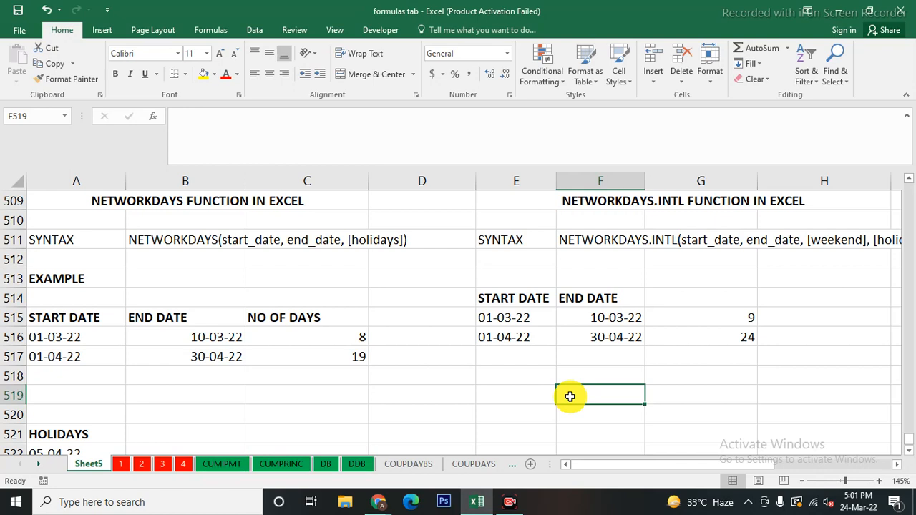
{"action": "type", "text": "=NE"}
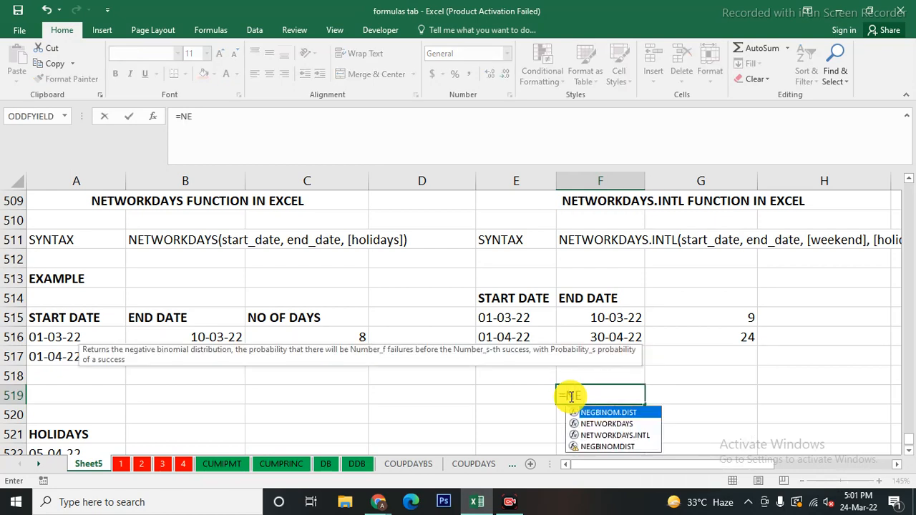
{"action": "double_click", "coordinate": [622, 435]}
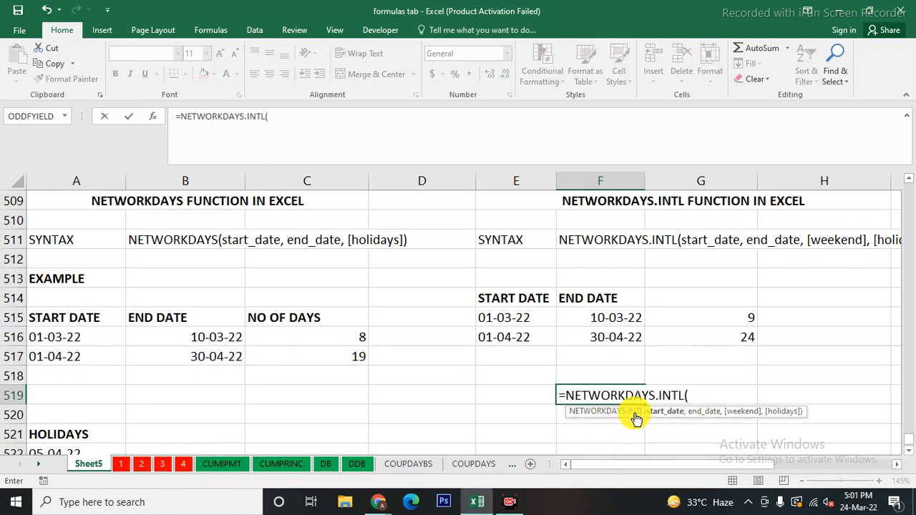
{"action": "left_click", "coordinate": [517, 337]}
{"action": "type", "text": ","}
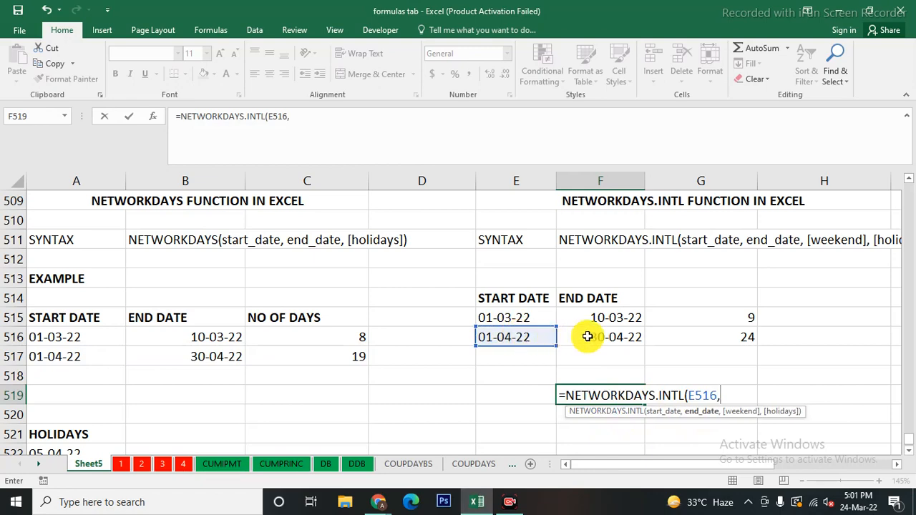
{"action": "left_click", "coordinate": [587, 338]}
{"action": "type", "text": ","}
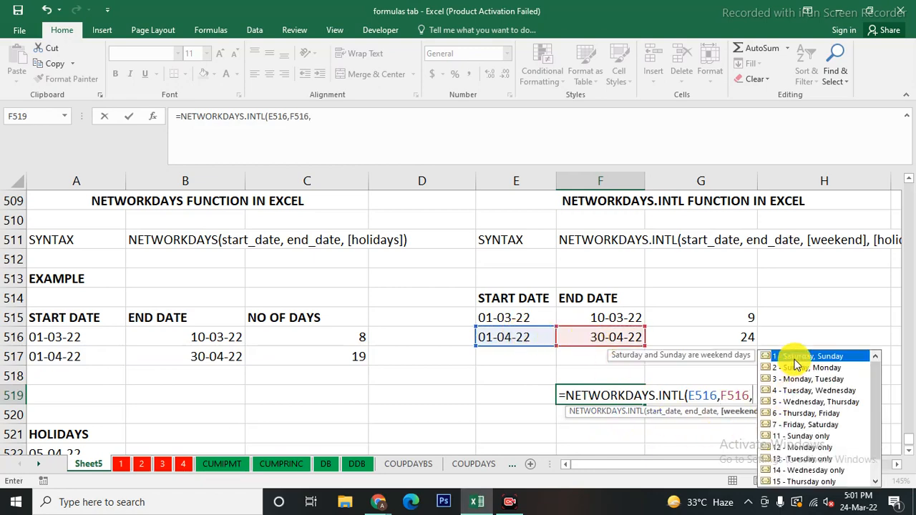
Finish the F519 formula with the weekend string "0000000" so that every day of the week counts as a working day.
{"action": "scroll", "coordinate": [796, 488], "scroll_direction": "down", "scroll_amount": 2}
{"action": "scroll", "coordinate": [796, 488], "scroll_direction": "up", "scroll_amount": 1}
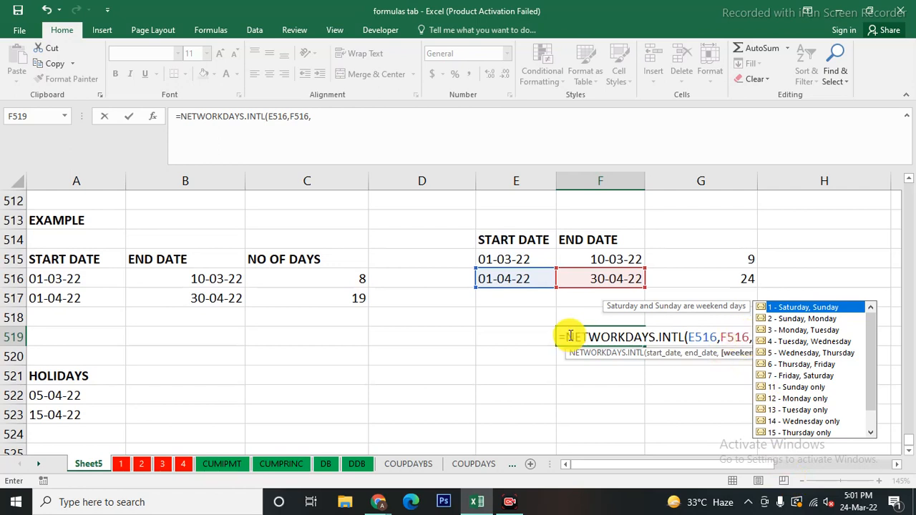
{"action": "type", "text": "\""}
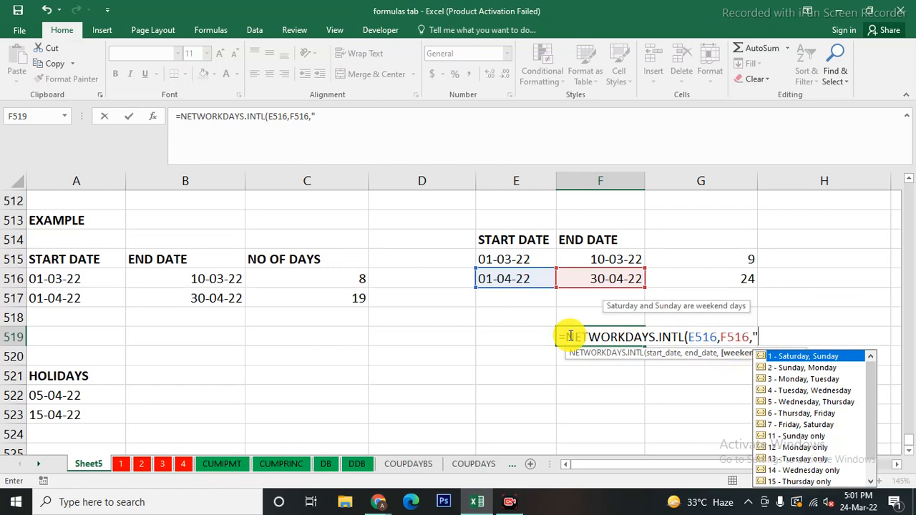
{"action": "type", "text": "00"}
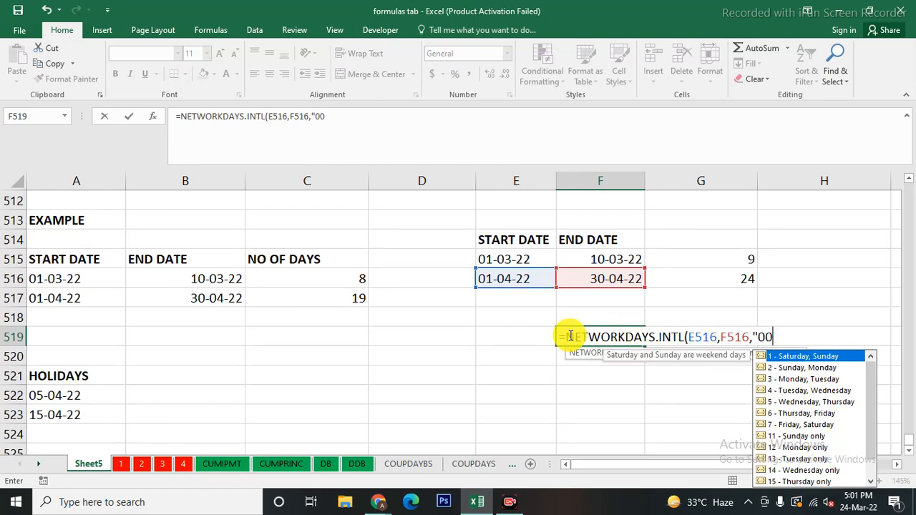
{"action": "type", "text": "00000\""}
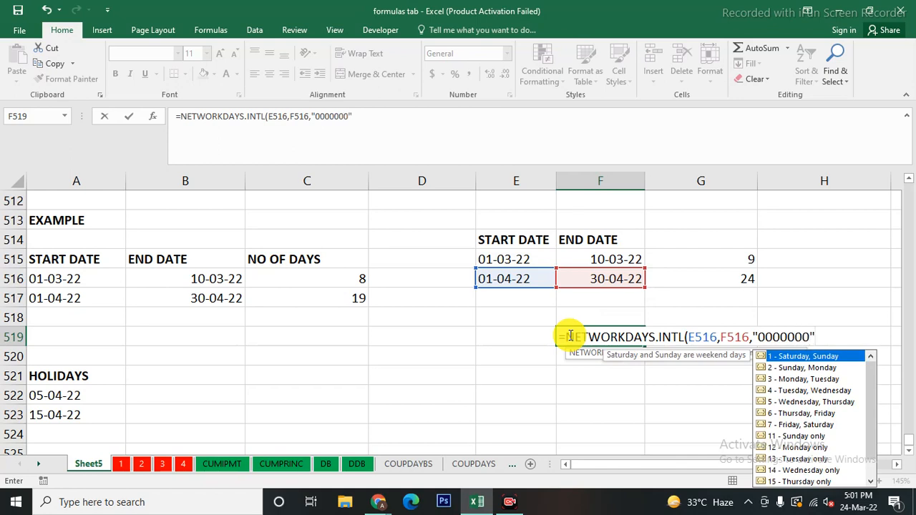
{"action": "type", "text": ")"}
{"action": "key", "text": "Return"}
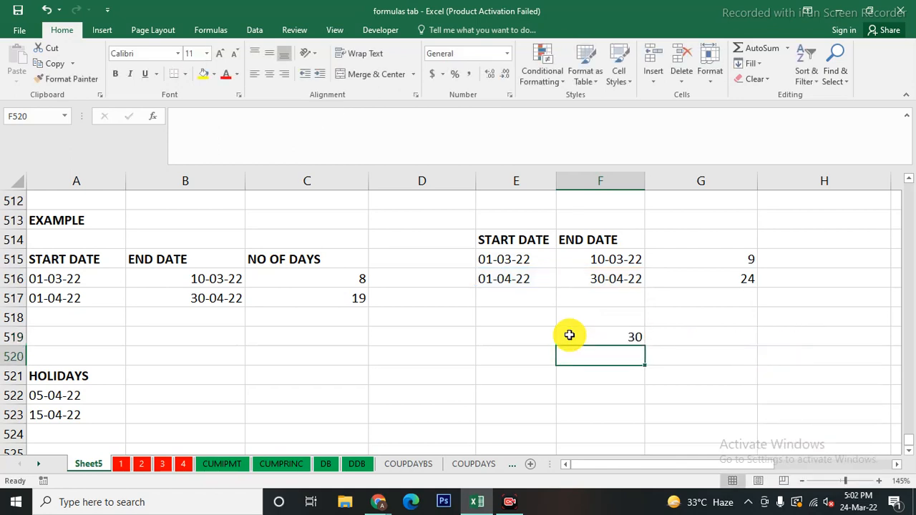
{"action": "left_click", "coordinate": [581, 337]}
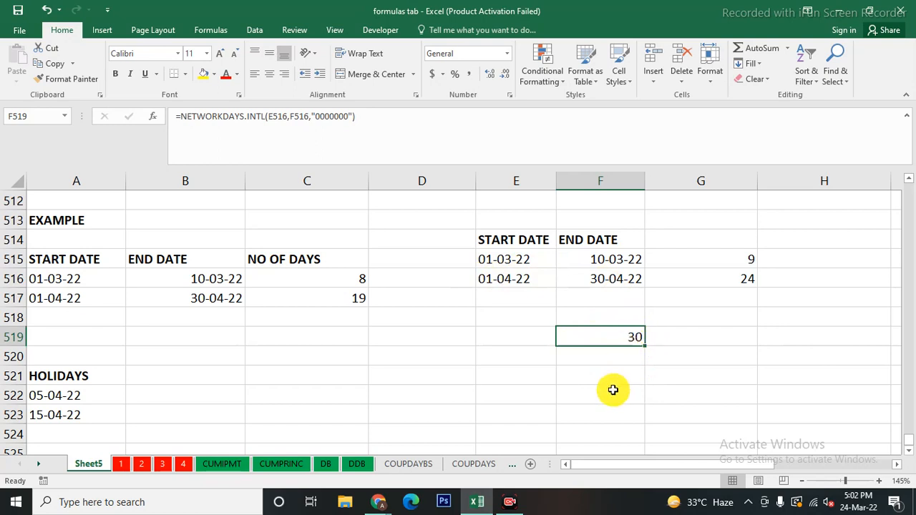
{"action": "scroll", "coordinate": [612, 389], "scroll_direction": "up", "scroll_amount": 2}
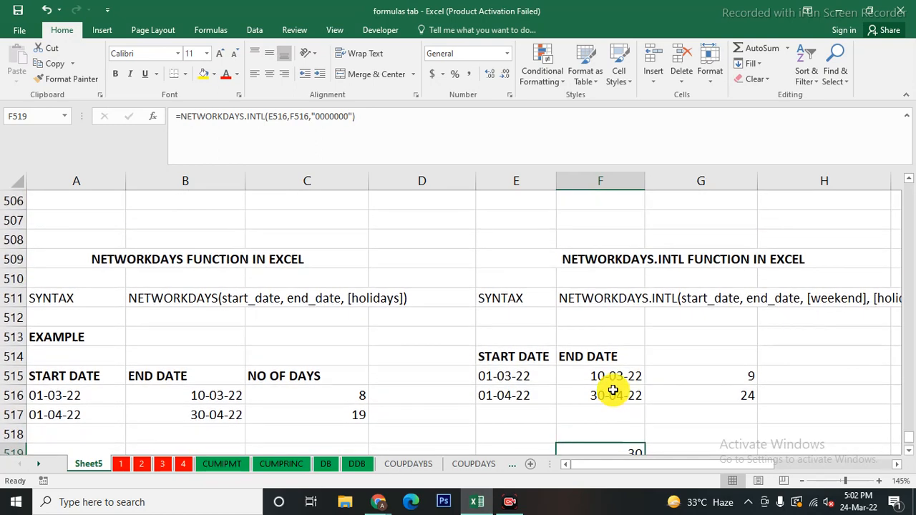